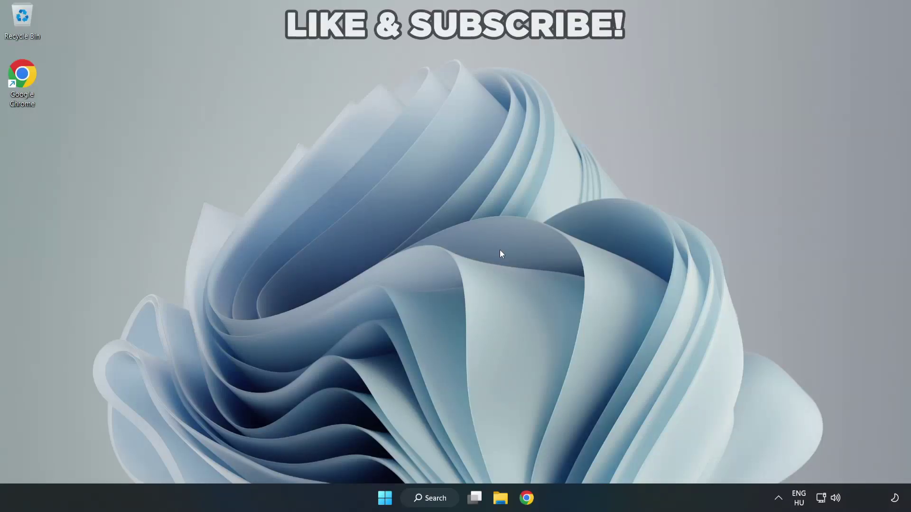
# Step: Switch the sound output from the virtual cable to Speakers (High Definition Audio Device) via Quick Settings
pyautogui.click(837, 500)
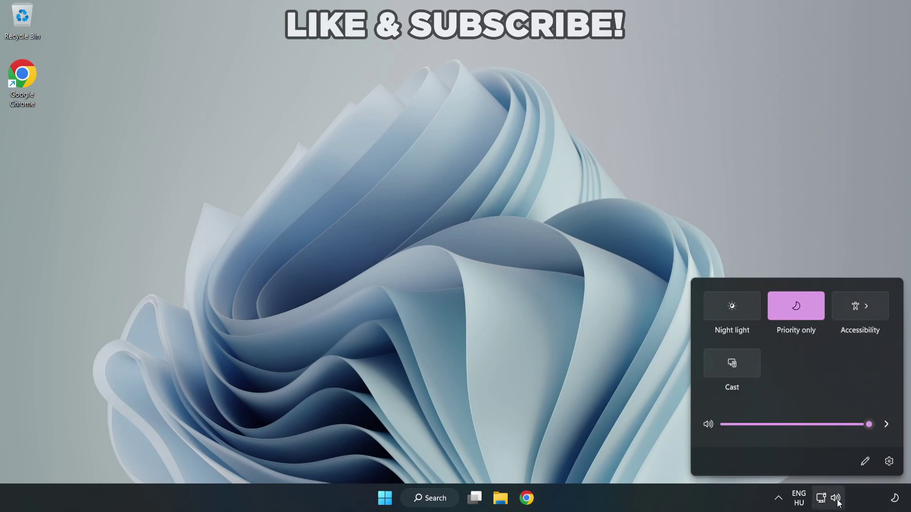
pyautogui.click(885, 425)
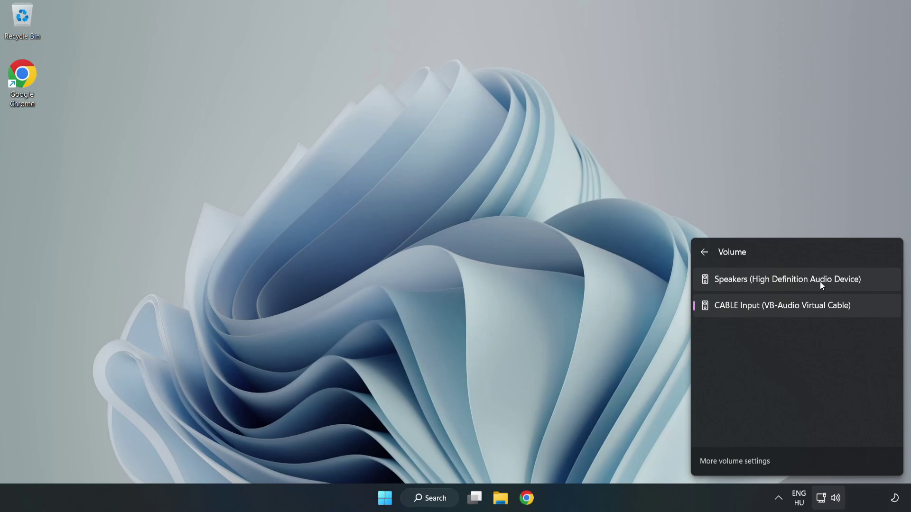
pyautogui.click(879, 283)
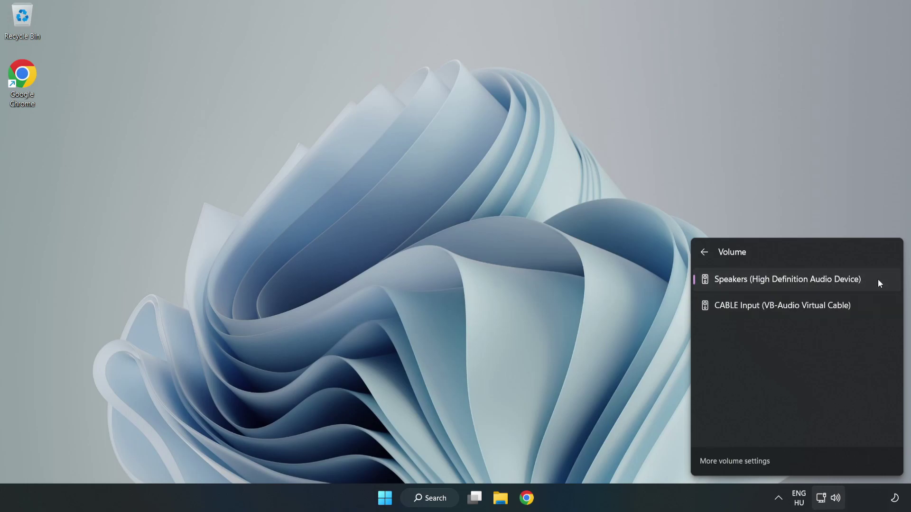
pyautogui.click(442, 245)
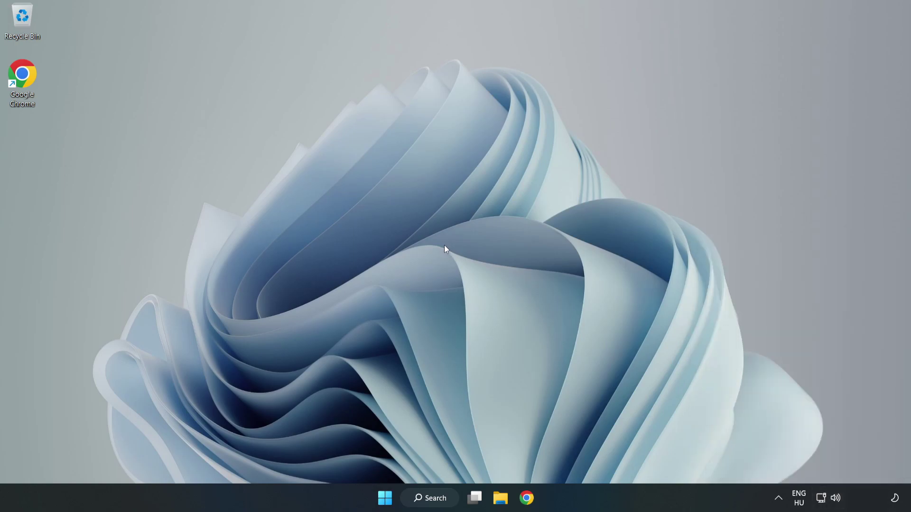
# Step: Reset the Volume mixer's sound devices and app volumes to recommended defaults, then close Settings
pyautogui.rightClick(836, 499)
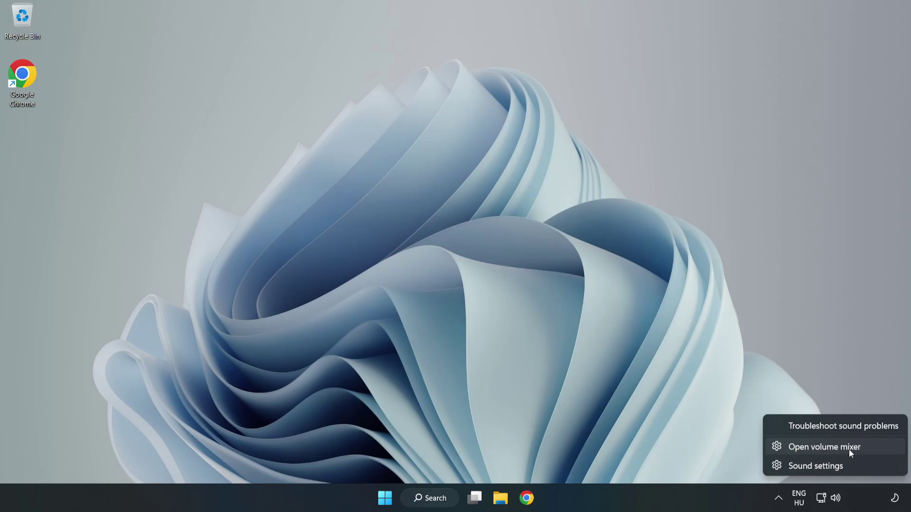
pyautogui.click(874, 453)
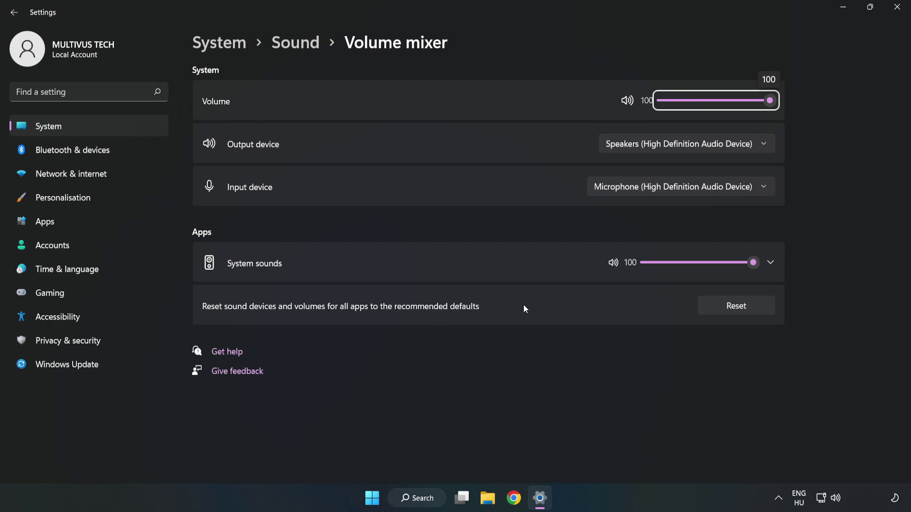
pyautogui.click(747, 312)
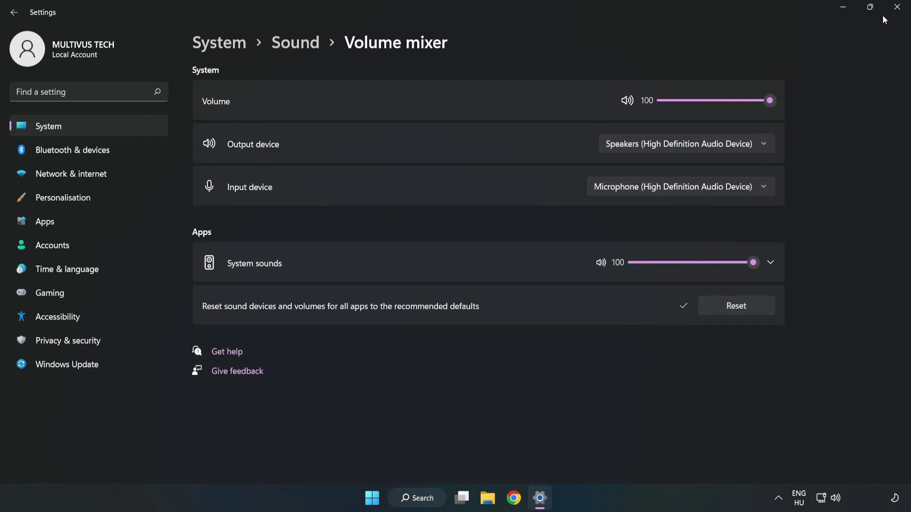
pyautogui.click(896, 11)
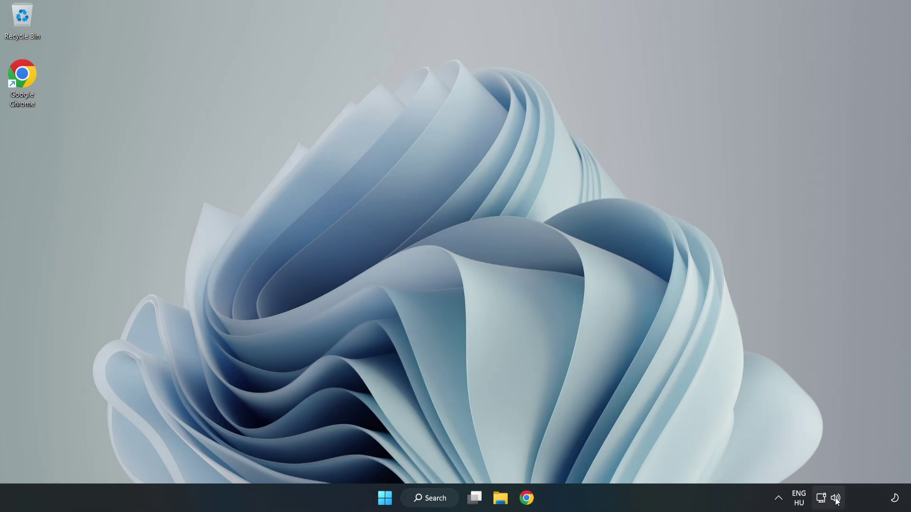
# Step: Go to the Sound settings page from the tray menu, keeping output volume at 100
pyautogui.rightClick(836, 499)
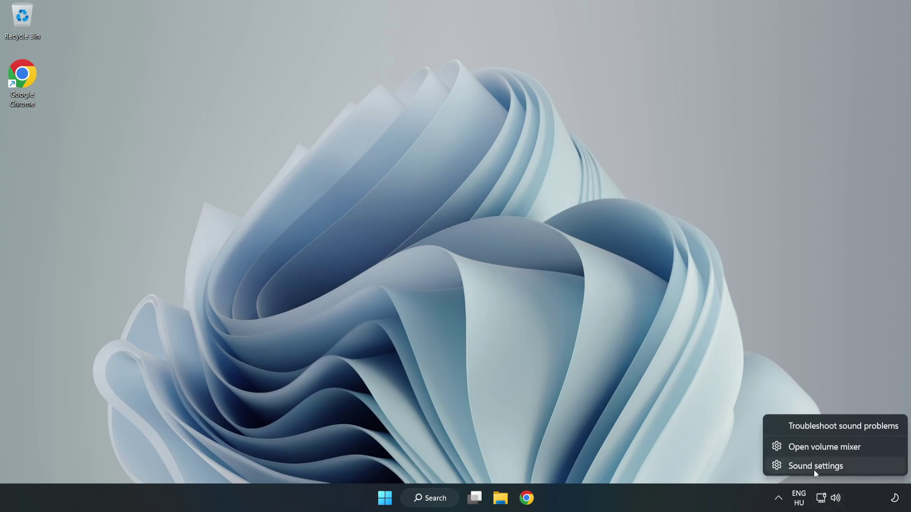
pyautogui.click(848, 469)
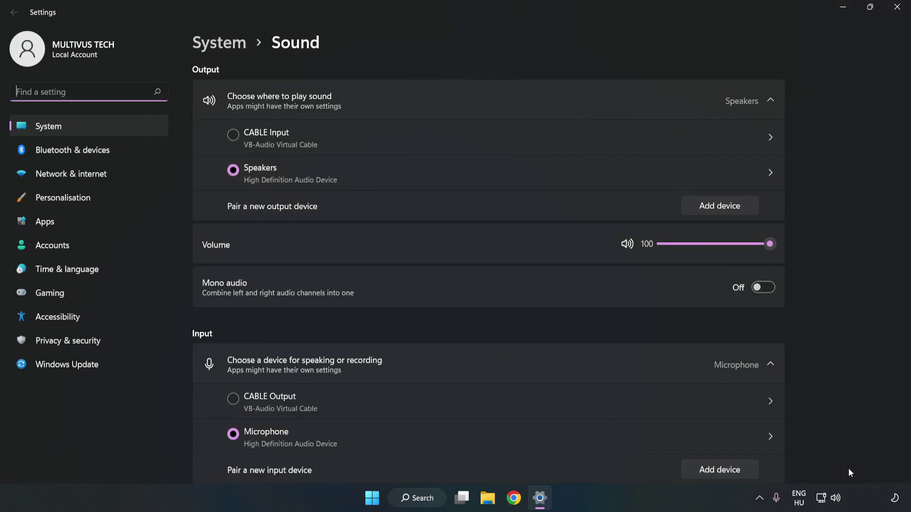
pyautogui.moveTo(772, 246); pyautogui.dragTo(851, 240)
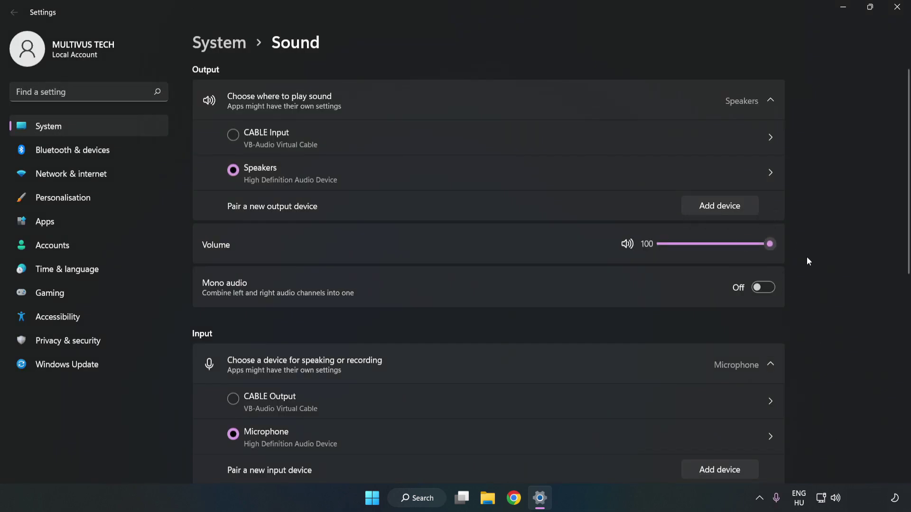
pyautogui.scroll(-2, 887, 228)
pyautogui.scroll(-2, 888, 232)
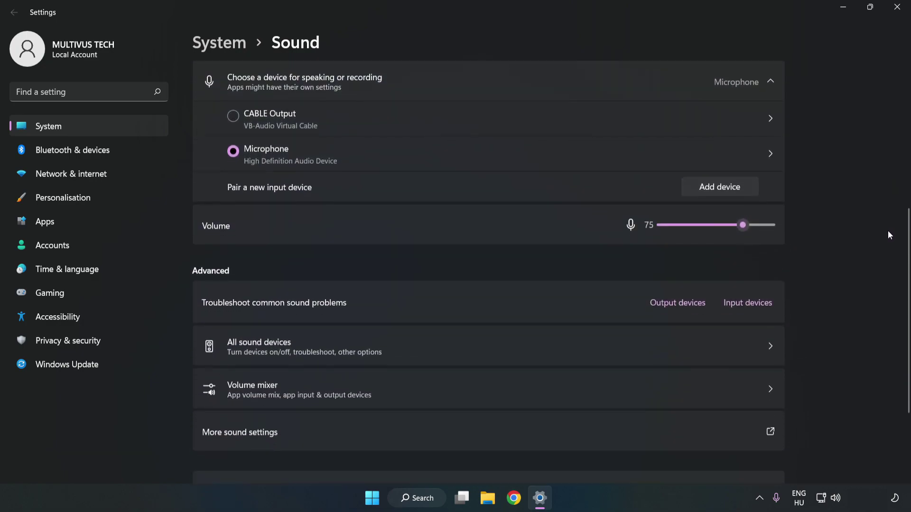
pyautogui.scroll(-1, 888, 231)
pyautogui.scroll(-2, 887, 239)
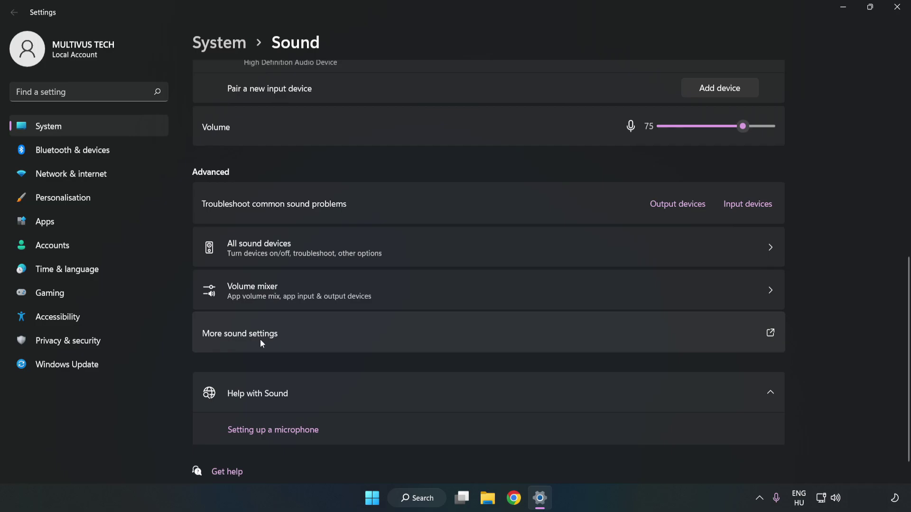
# Step: In the classic Sound dialog's Playback list, disable CABLE Input so Speakers remains the default
pyautogui.click(396, 341)
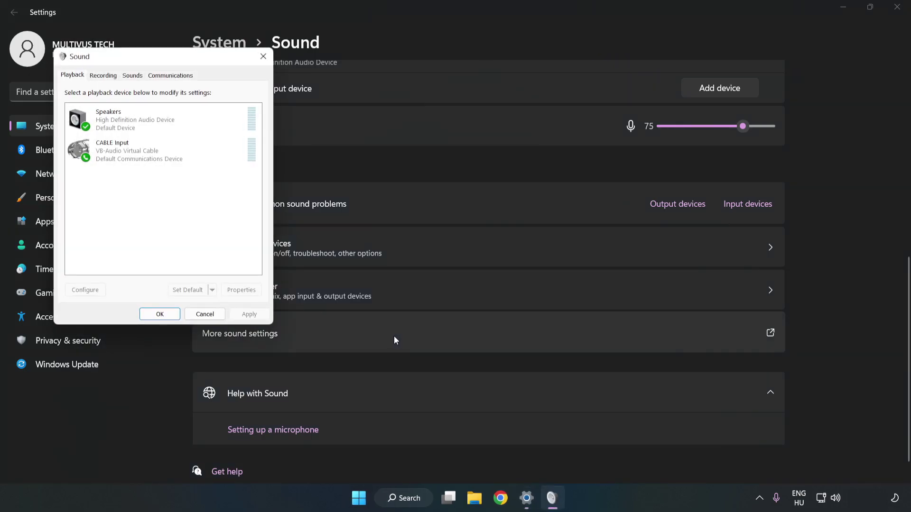
pyautogui.moveTo(187, 62)
pyautogui.mouseDown()
pyautogui.moveTo(319, 100)
pyautogui.moveTo(470, 121)
pyautogui.mouseUp()
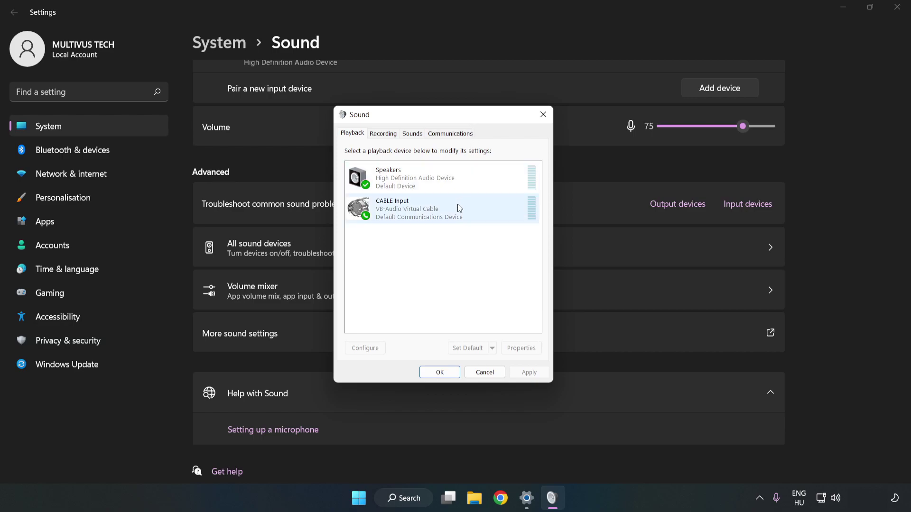
pyautogui.click(399, 210)
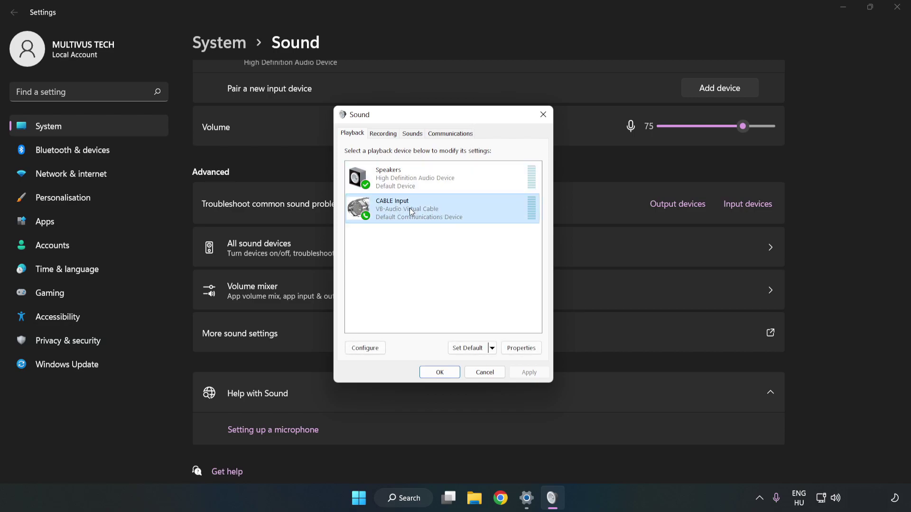
pyautogui.rightClick(456, 211)
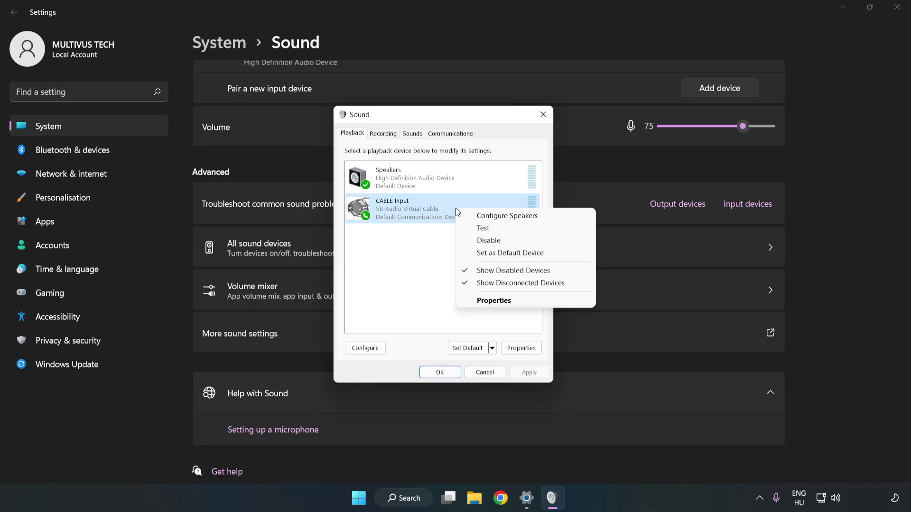
pyautogui.click(510, 247)
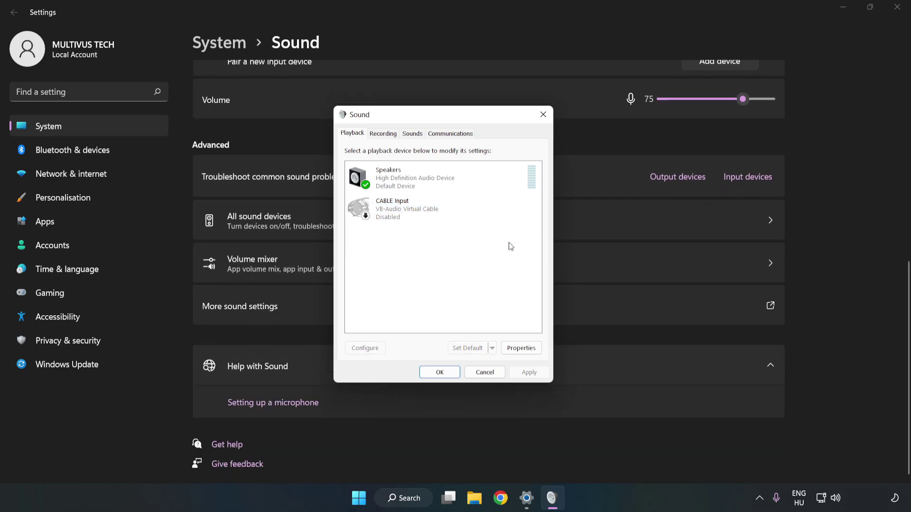
pyautogui.click(393, 193)
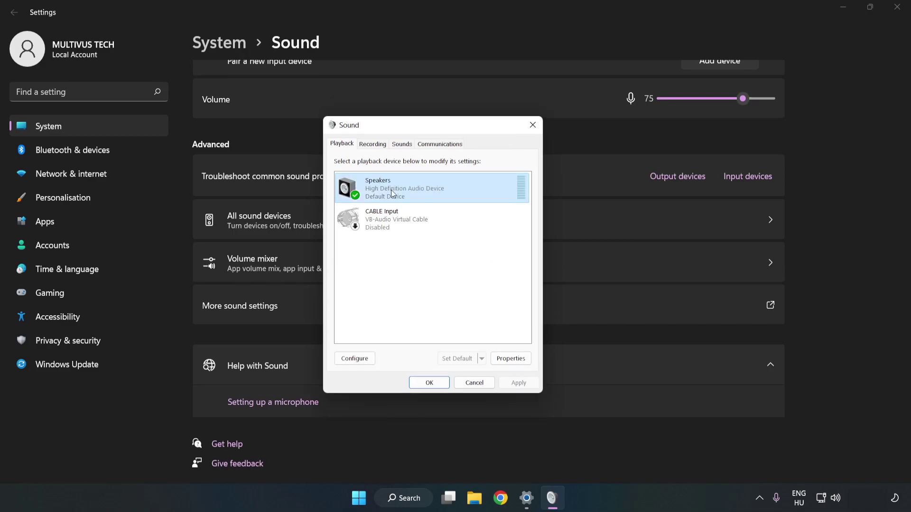
# Step: Run Speaker Setup for Speakers as 7.1 Surround, keeping all optional and full-range speakers
pyautogui.rightClick(465, 187)
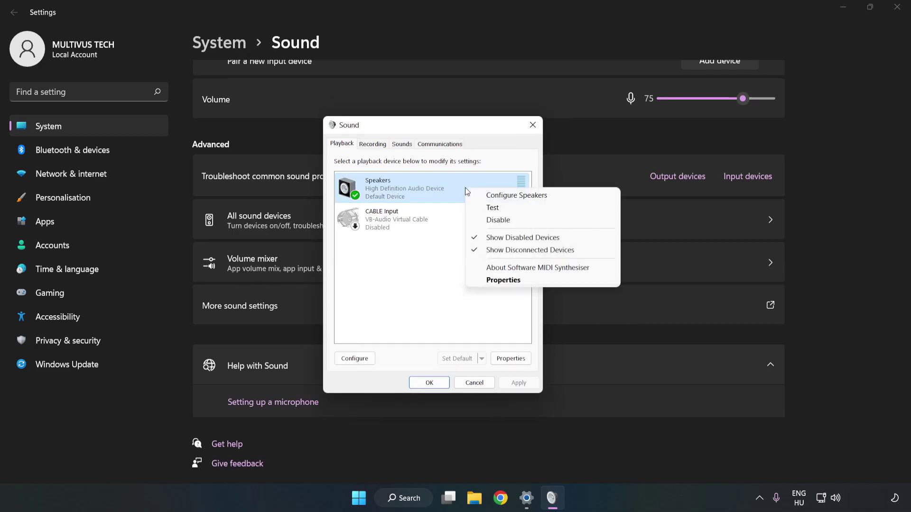
pyautogui.click(517, 196)
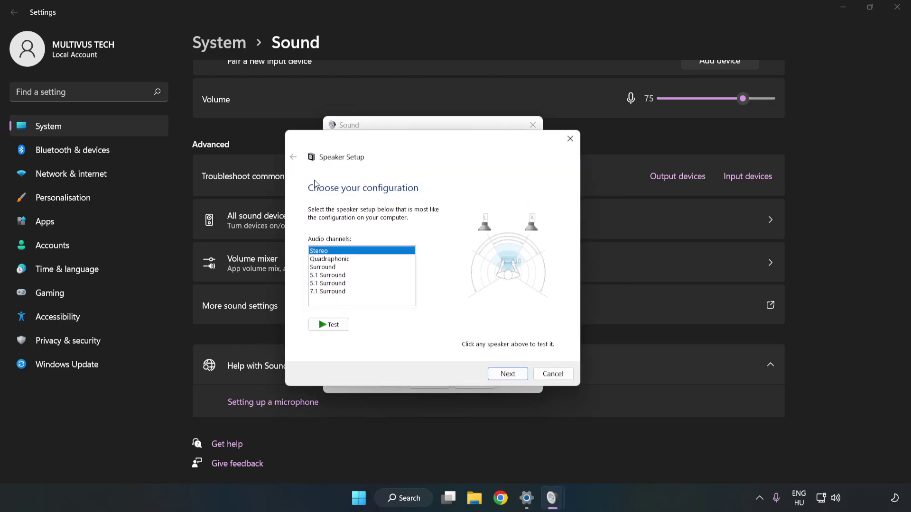
pyautogui.click(335, 261)
pyautogui.click(335, 292)
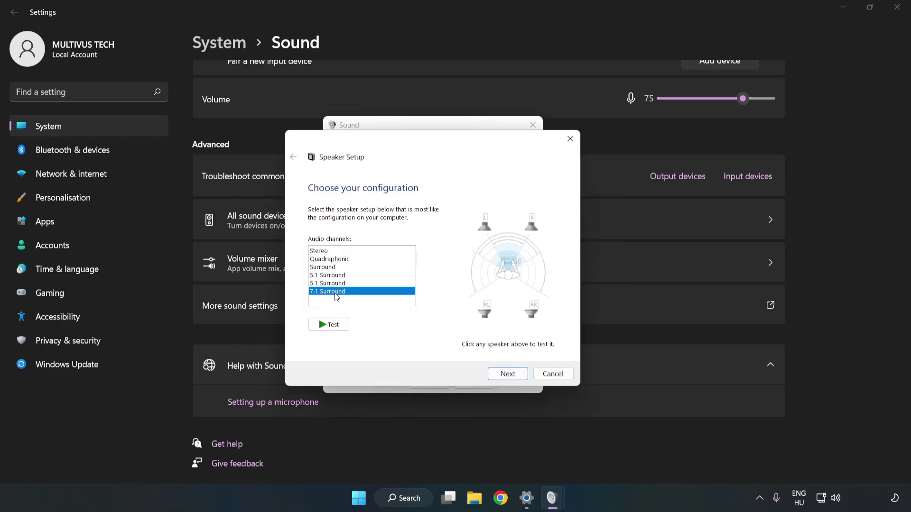
pyautogui.click(507, 375)
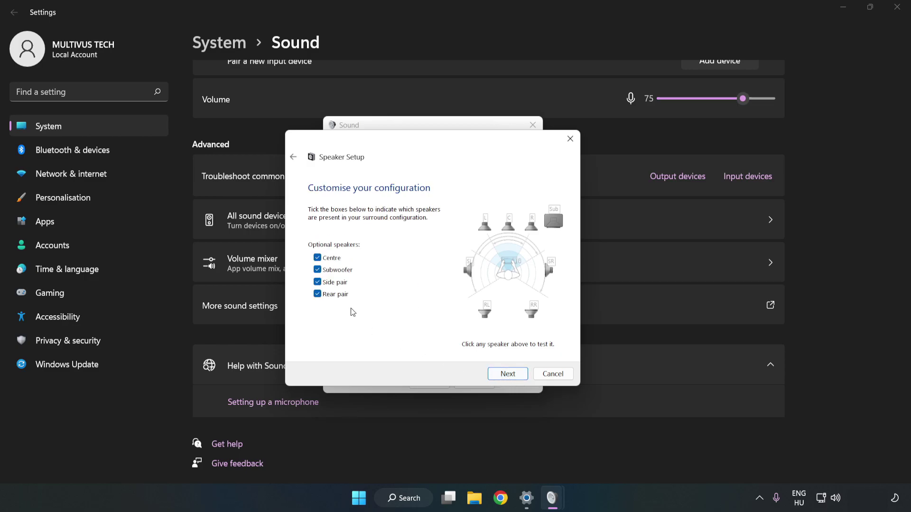
pyautogui.click(506, 374)
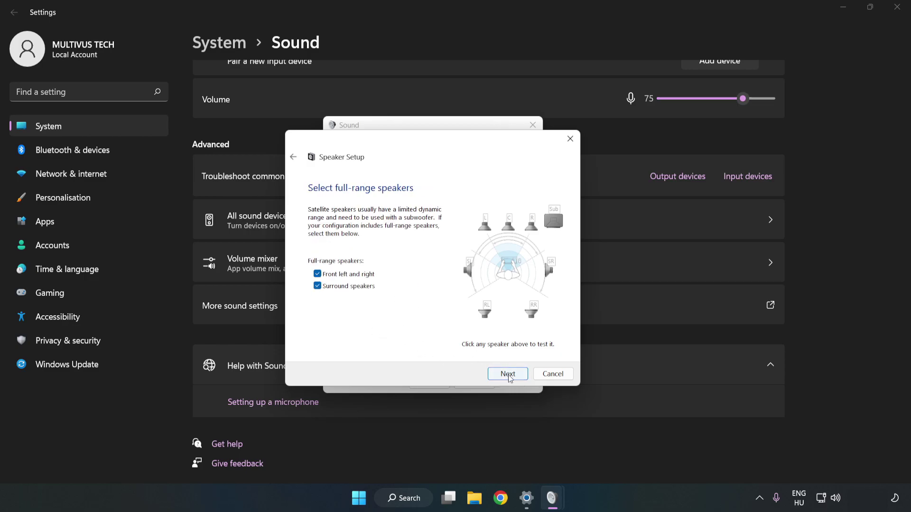
pyautogui.click(510, 377)
pyautogui.click(509, 375)
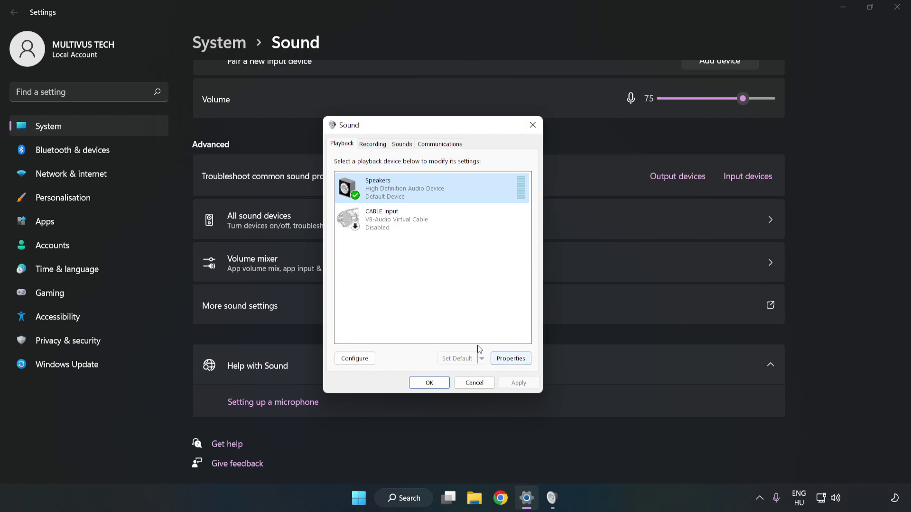
# Step: In Speakers Properties, turn off all audio enhancements
pyautogui.click(510, 359)
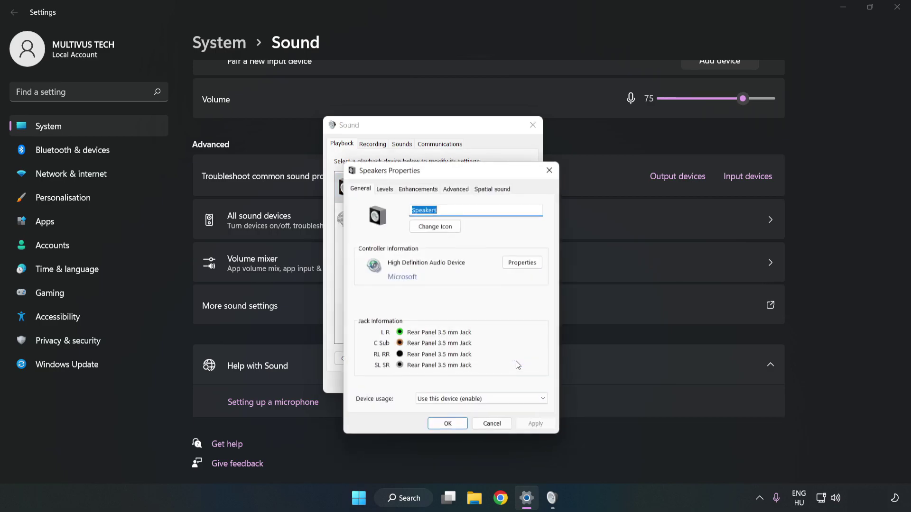
pyautogui.moveTo(456, 182); pyautogui.dragTo(432, 133)
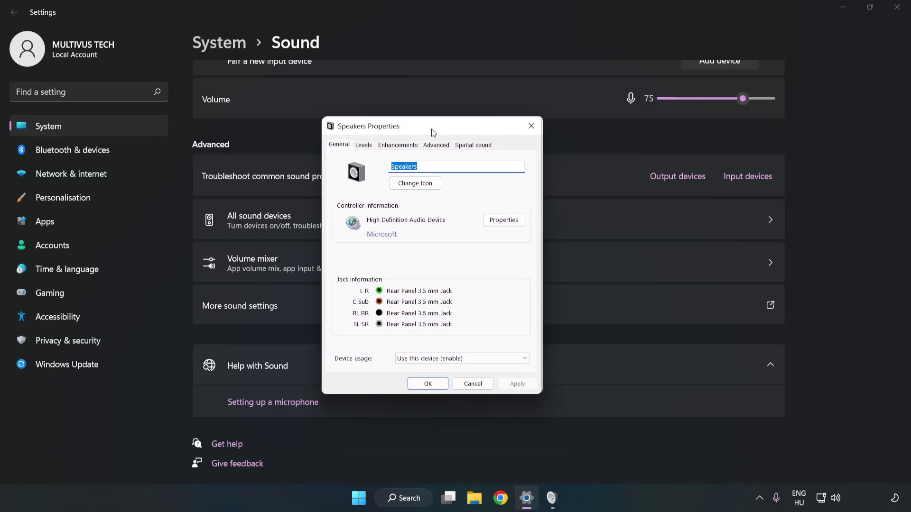
pyautogui.click(397, 146)
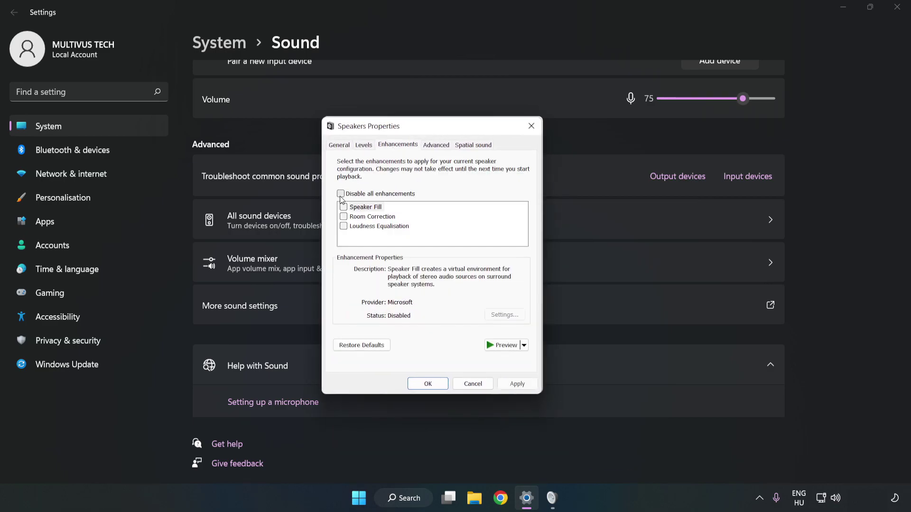
pyautogui.click(341, 194)
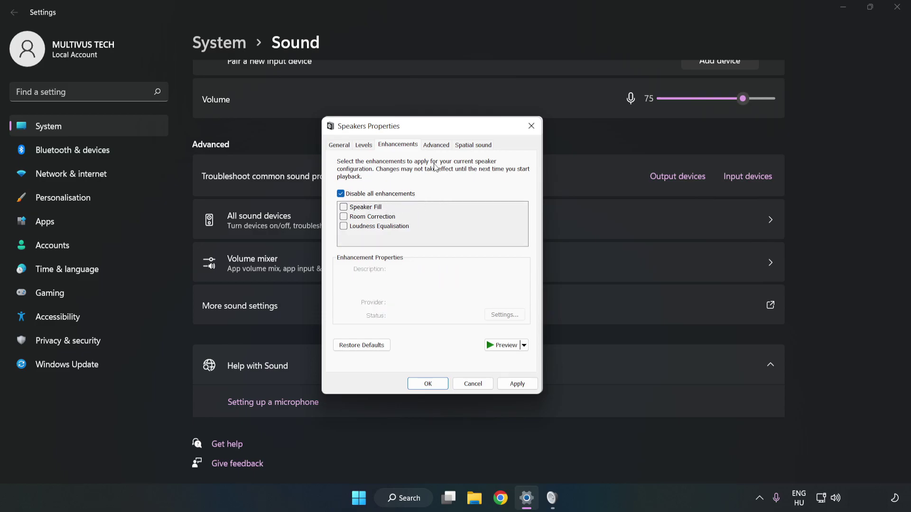
# Step: Keep the default format at 16 bit, 48000 Hz (DVD Quality), apply it and close the sound dialogs
pyautogui.click(436, 146)
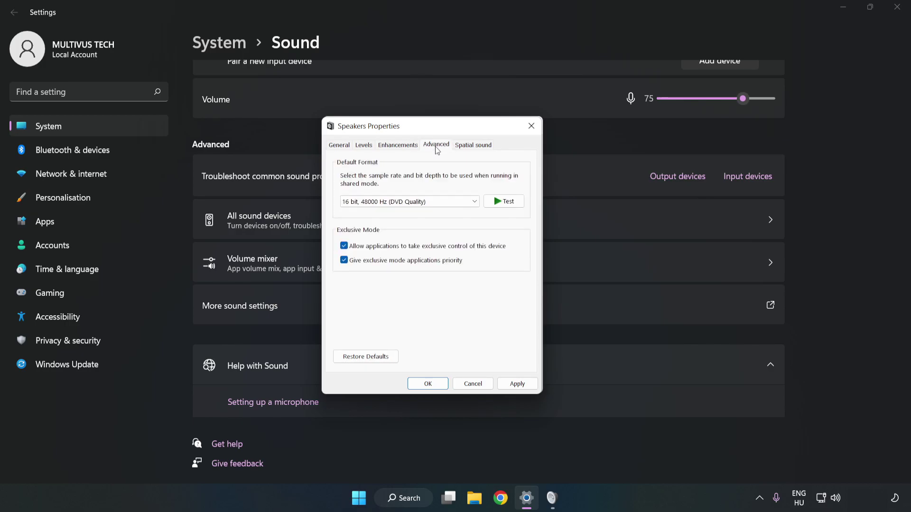
pyautogui.click(437, 202)
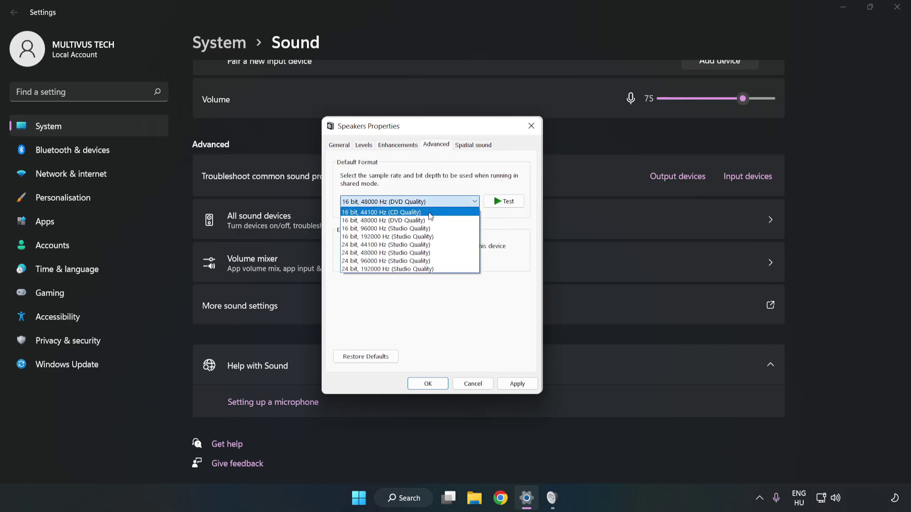
pyautogui.click(428, 220)
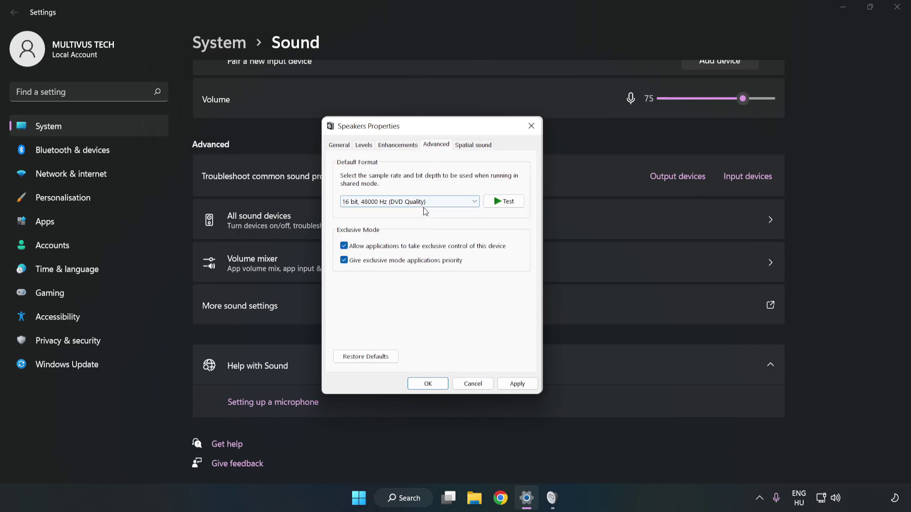
pyautogui.click(518, 385)
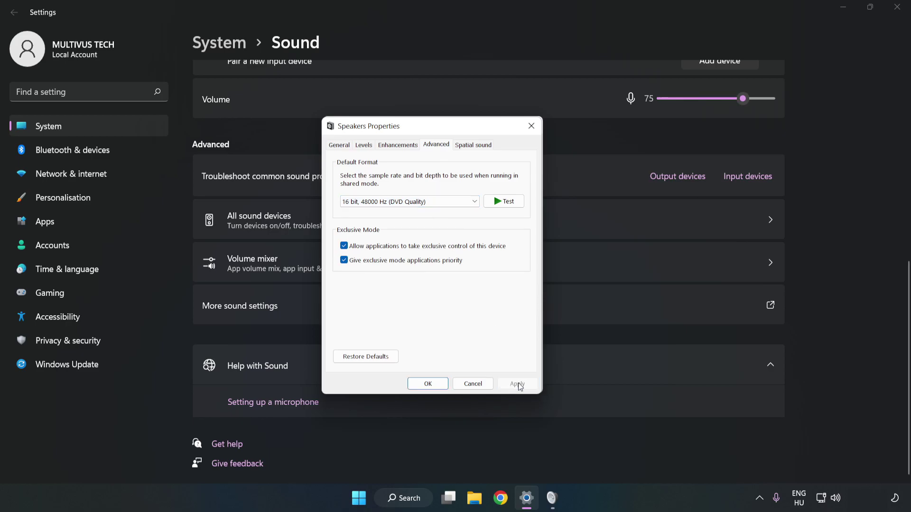
pyautogui.click(428, 384)
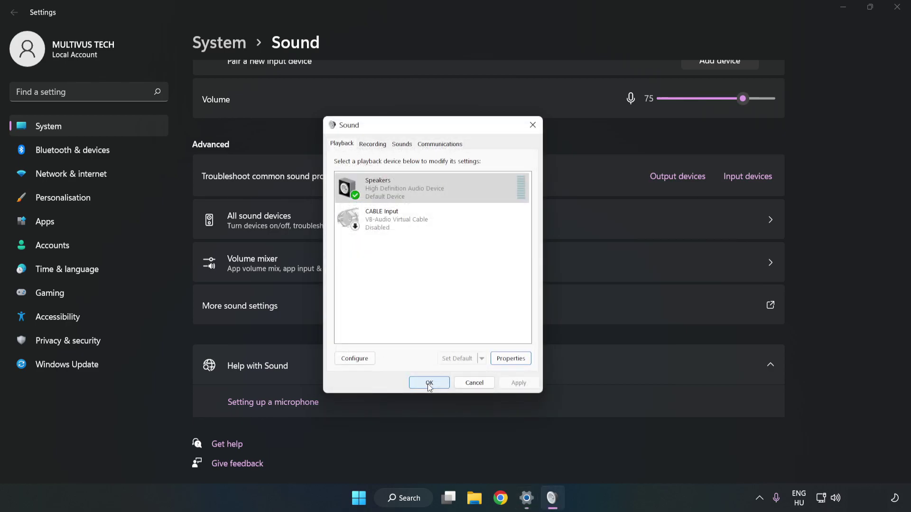
pyautogui.click(428, 382)
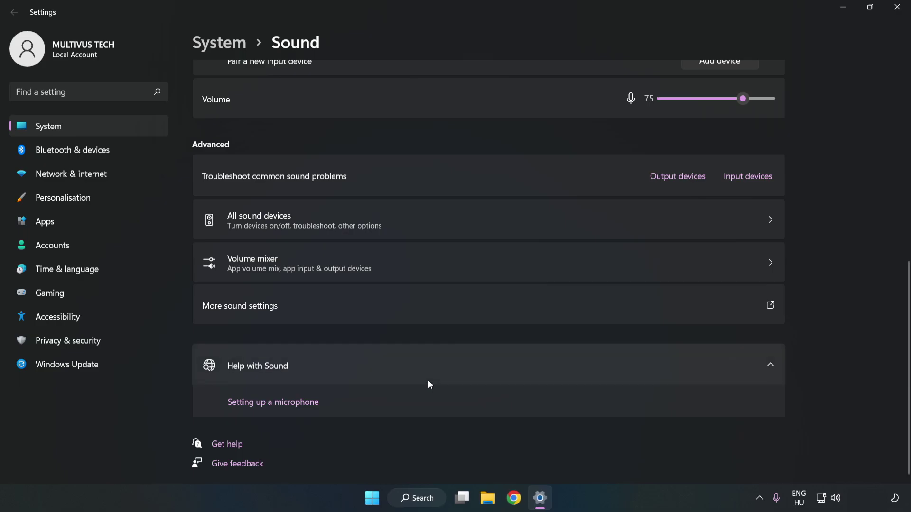
# Step: Close Settings and bring up Start's power options to restart the computer
pyautogui.click(890, 11)
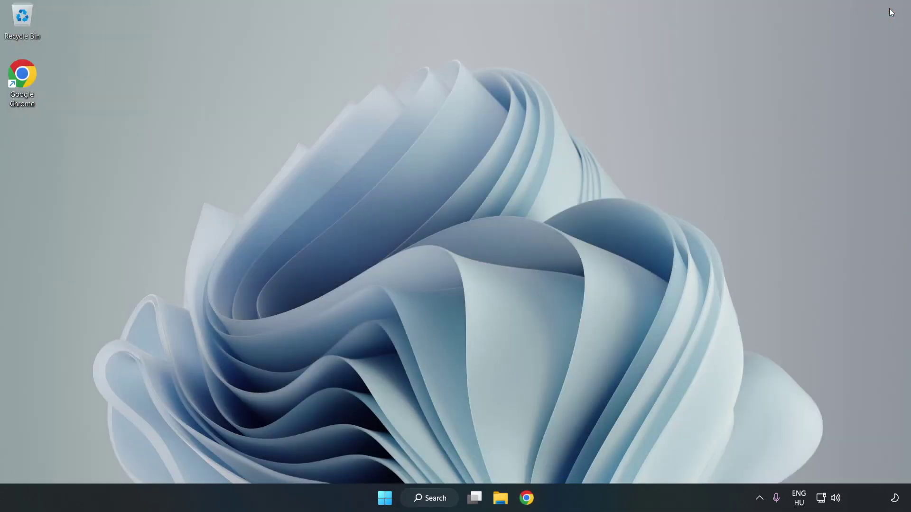
pyautogui.click(384, 497)
pyautogui.click(603, 458)
# Step: Search for 'device manager' and launch Device Manager from the results
pyautogui.click(446, 498)
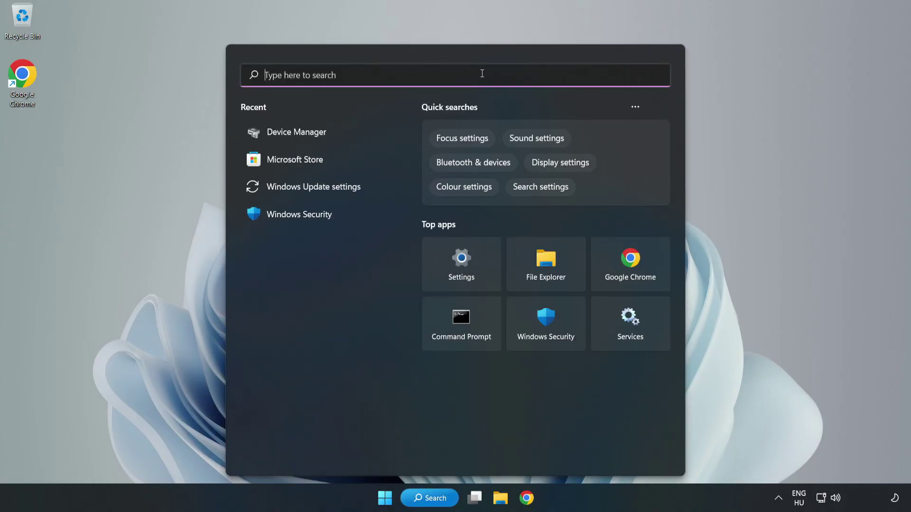
pyautogui.write('device mag')
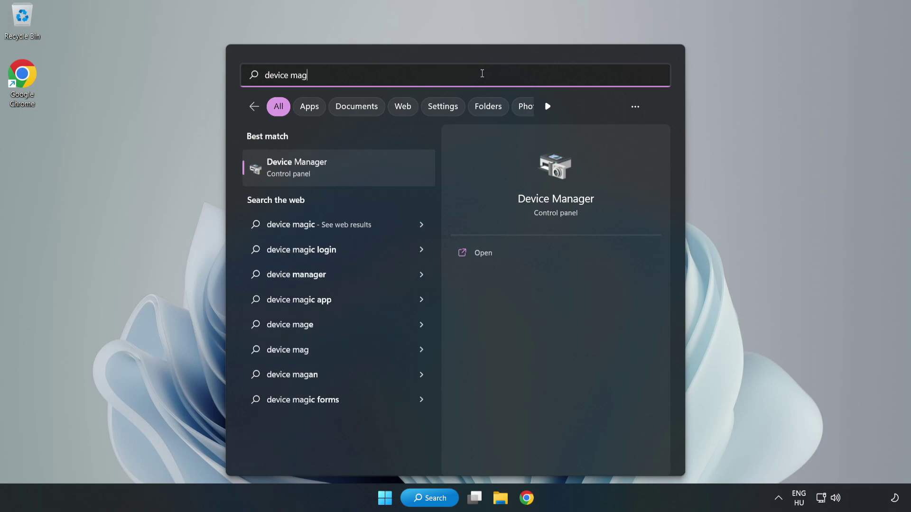
pyautogui.press('BackSpace')
pyautogui.write('nager')
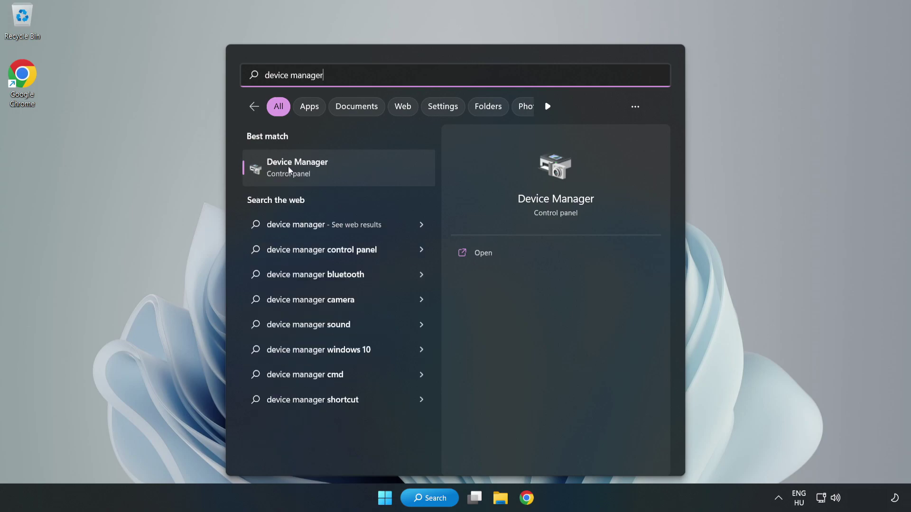
pyautogui.click(353, 171)
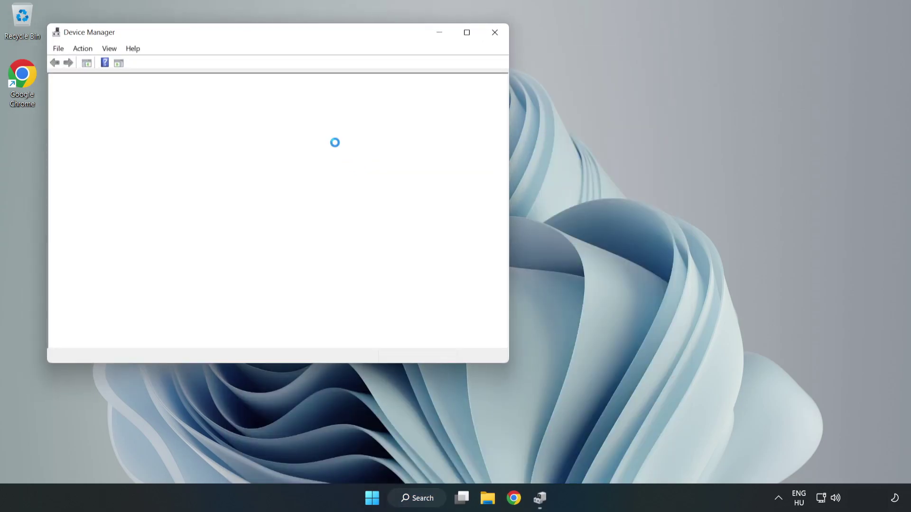
# Step: Expand Sound, video and game controllers and bring up actions for High Definition Audio Device
pyautogui.moveTo(251, 34); pyautogui.dragTo(418, 72)
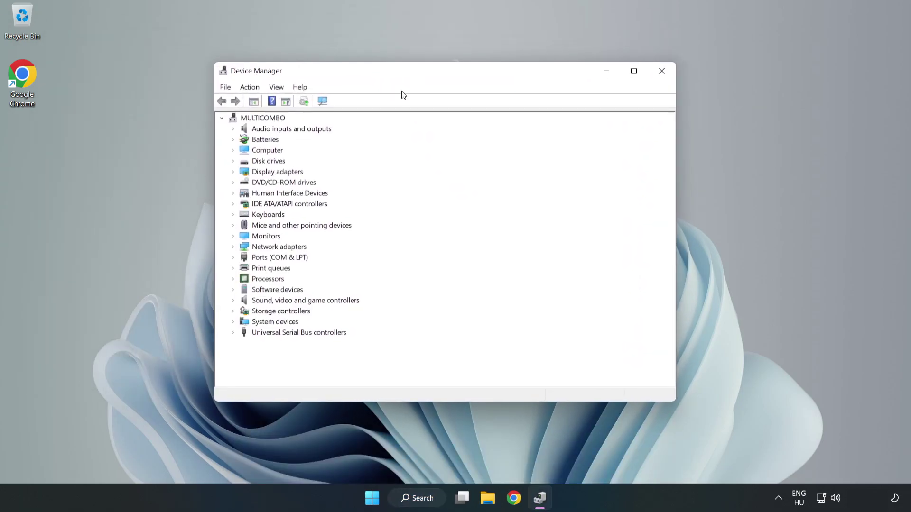
pyautogui.click(257, 304)
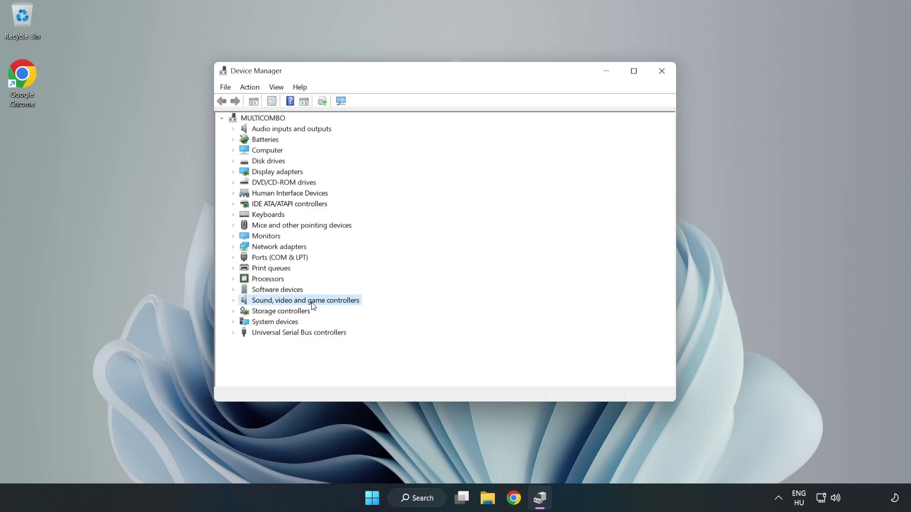
pyautogui.click(234, 301)
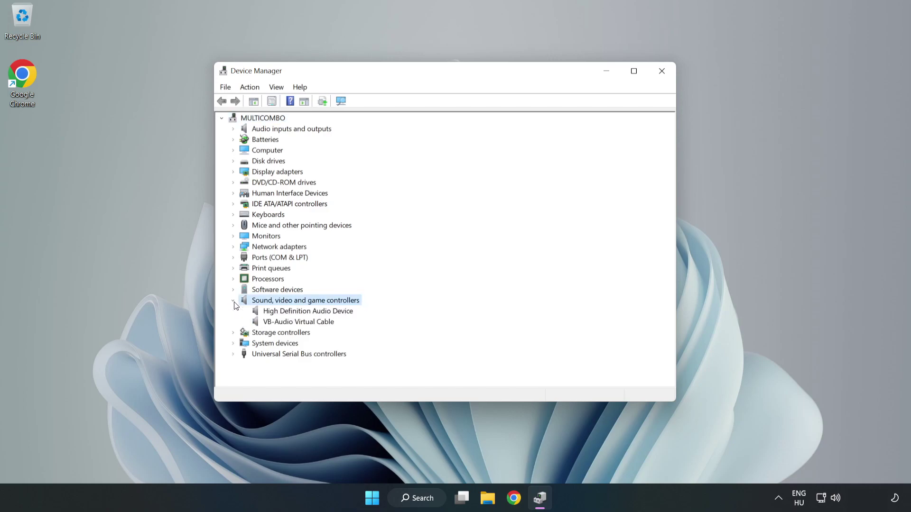
pyautogui.click(280, 312)
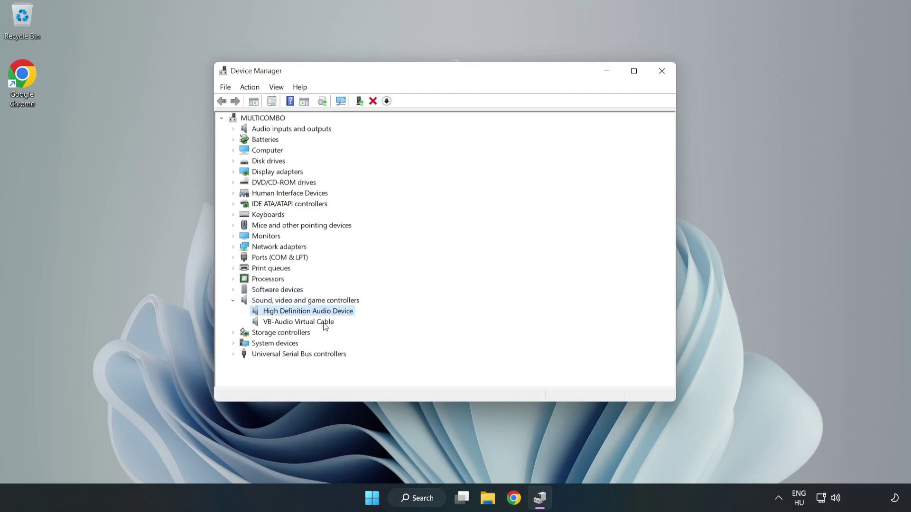
pyautogui.rightClick(336, 312)
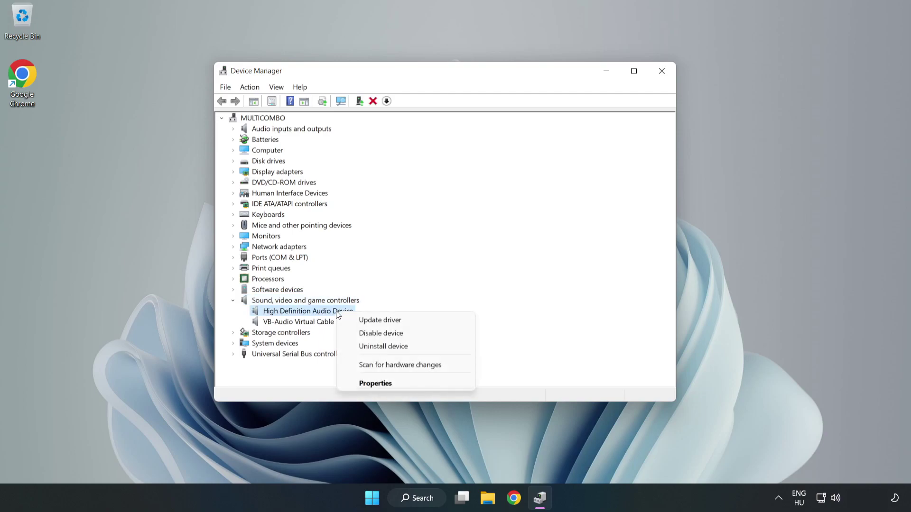
# Step: Reinstall the High Definition Audio Device driver by picking it from the drivers already on the computer
pyautogui.click(414, 321)
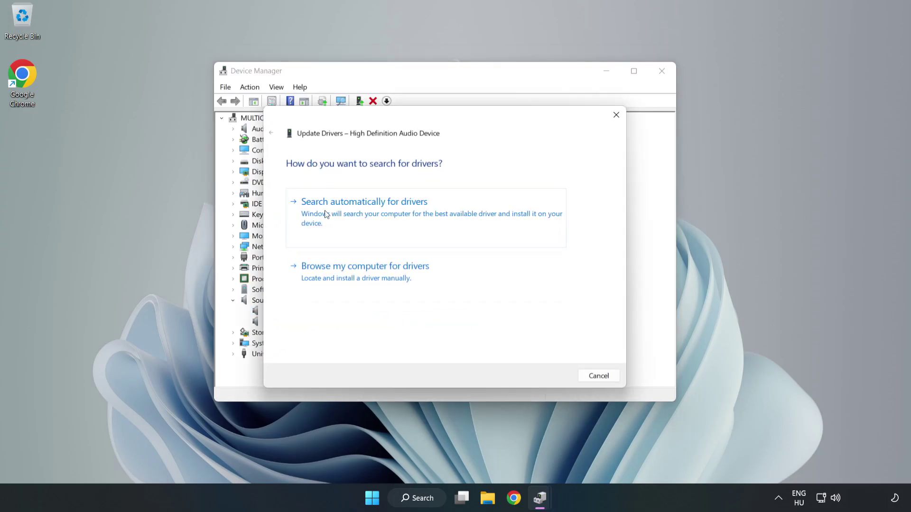
pyautogui.click(396, 279)
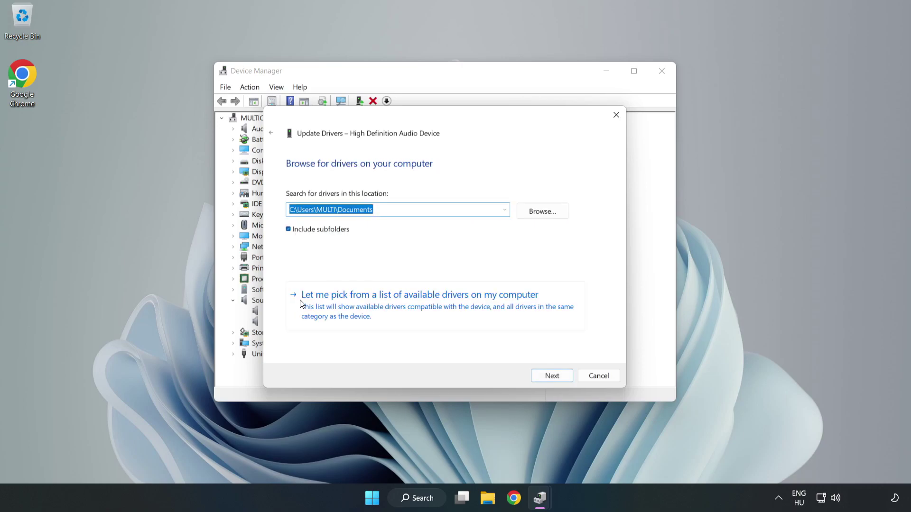
pyautogui.click(473, 311)
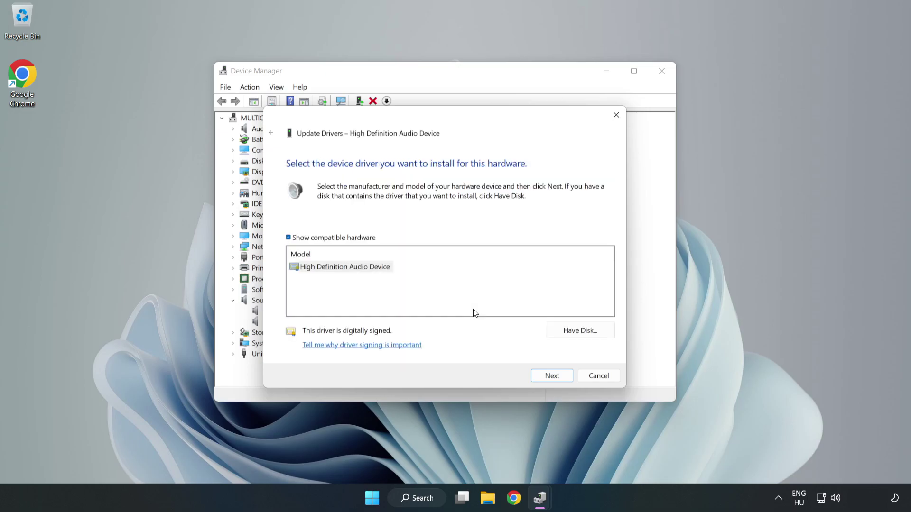
pyautogui.click(306, 269)
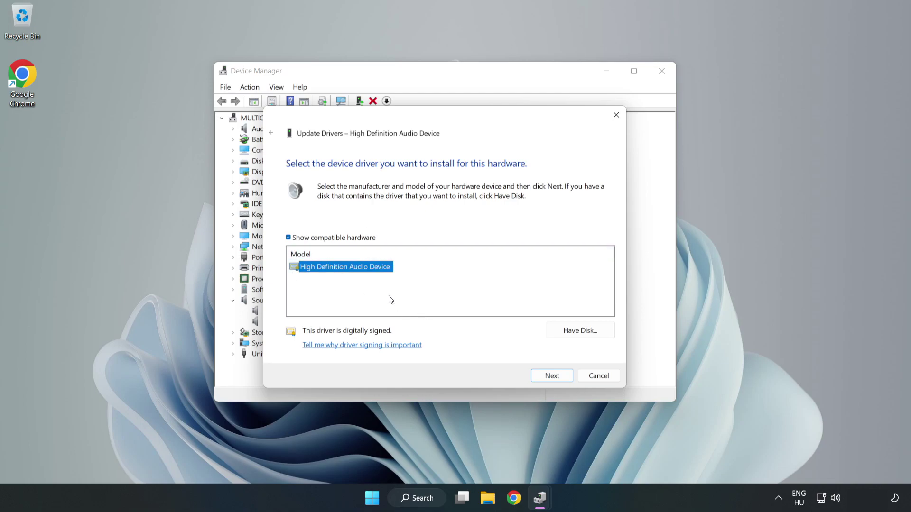
pyautogui.click(553, 377)
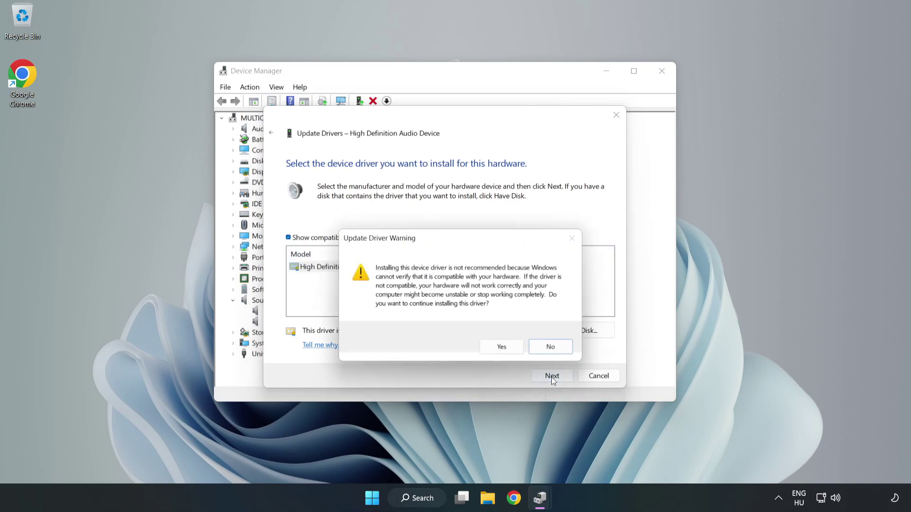
pyautogui.click(502, 347)
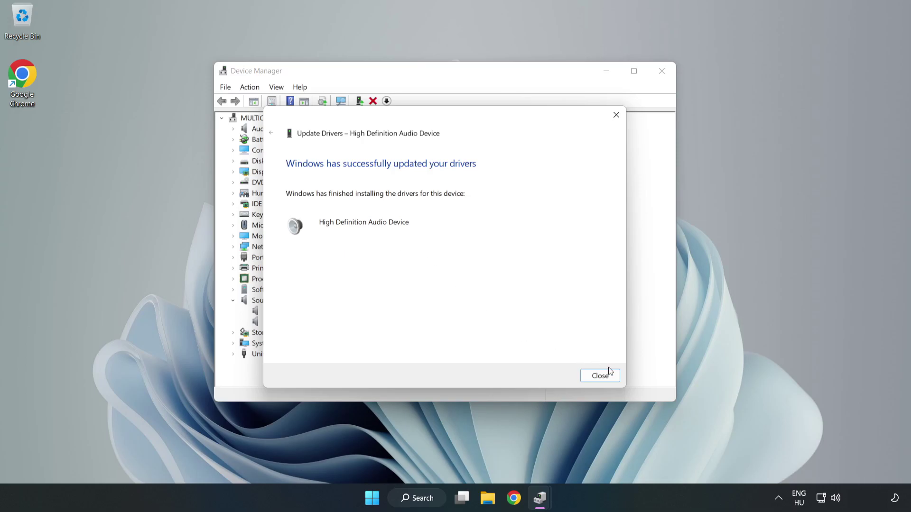
# Step: Dismiss the driver wizard and Device Manager, then restart the computer from Start's power menu
pyautogui.click(599, 376)
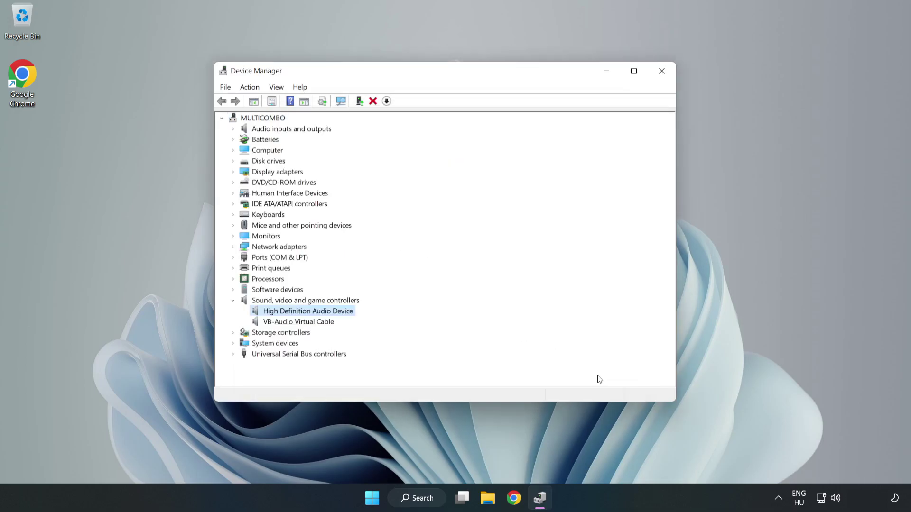
pyautogui.click(660, 72)
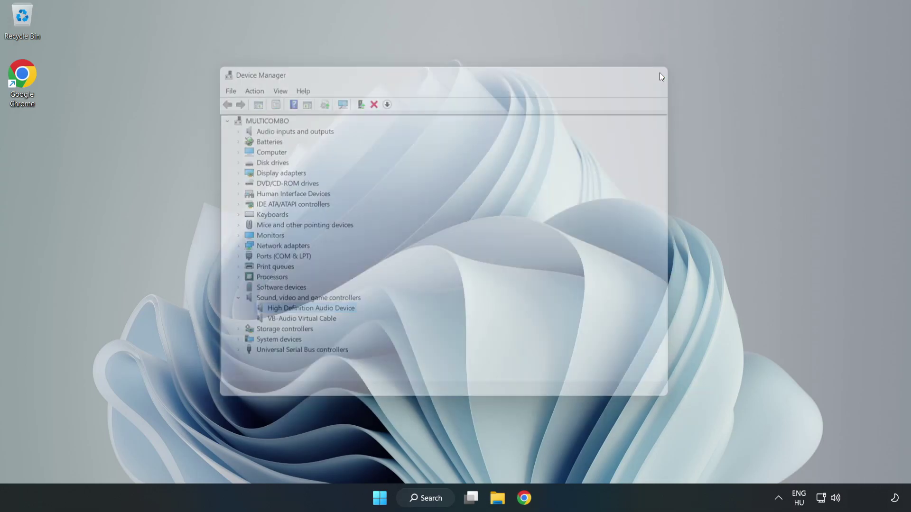
pyautogui.click(385, 498)
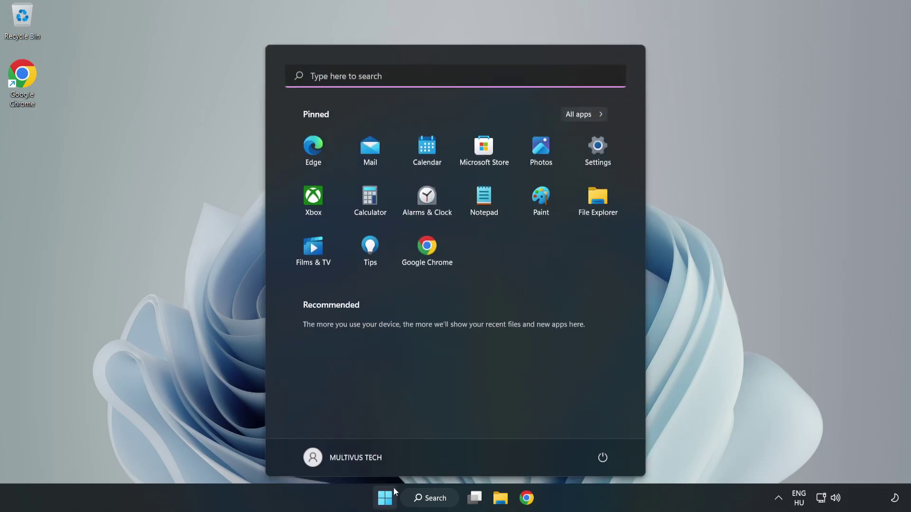
pyautogui.click(602, 457)
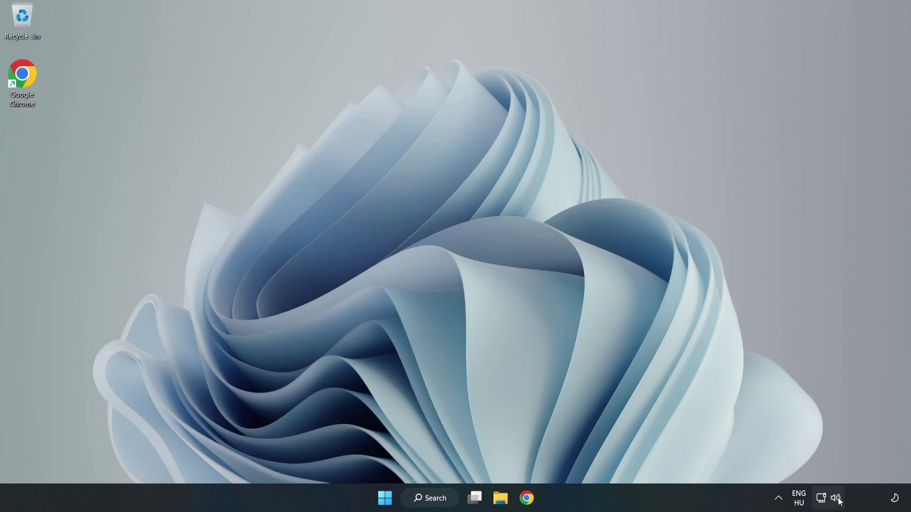
# Step: Launch Troubleshoot sound problems from the taskbar volume icon's context menu
pyautogui.rightClick(837, 499)
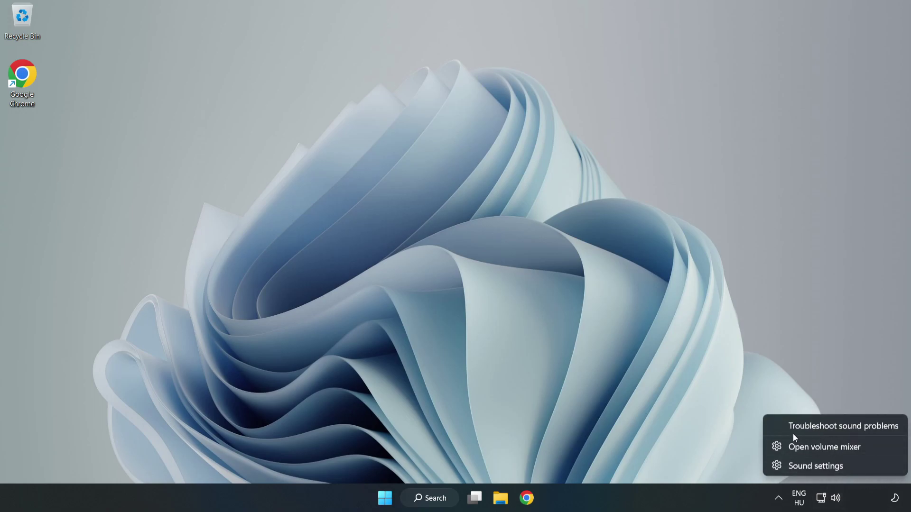
pyautogui.click(823, 427)
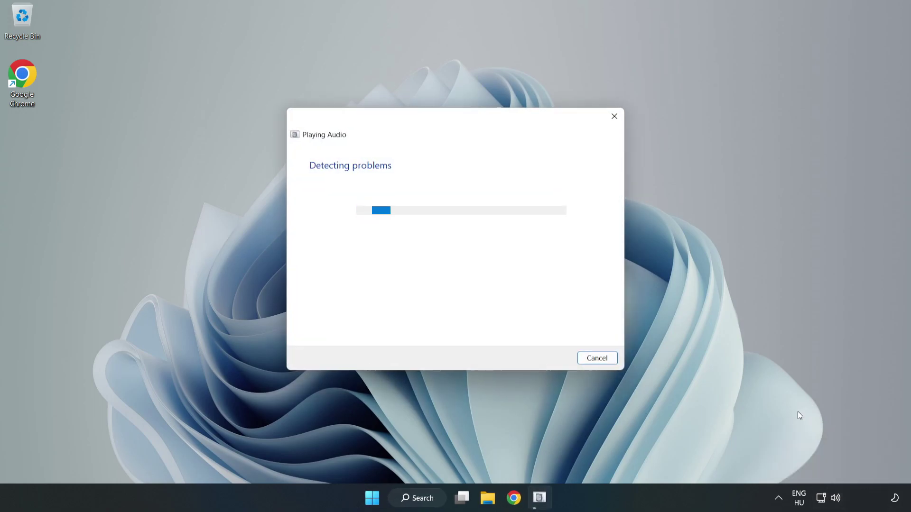